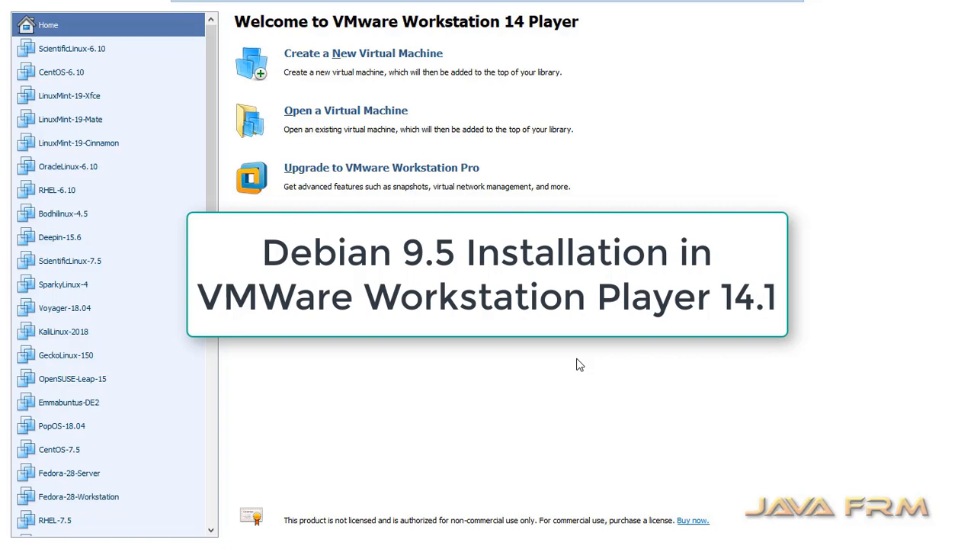
# - Start creating a new virtual machine
pyautogui.click(399, 60)
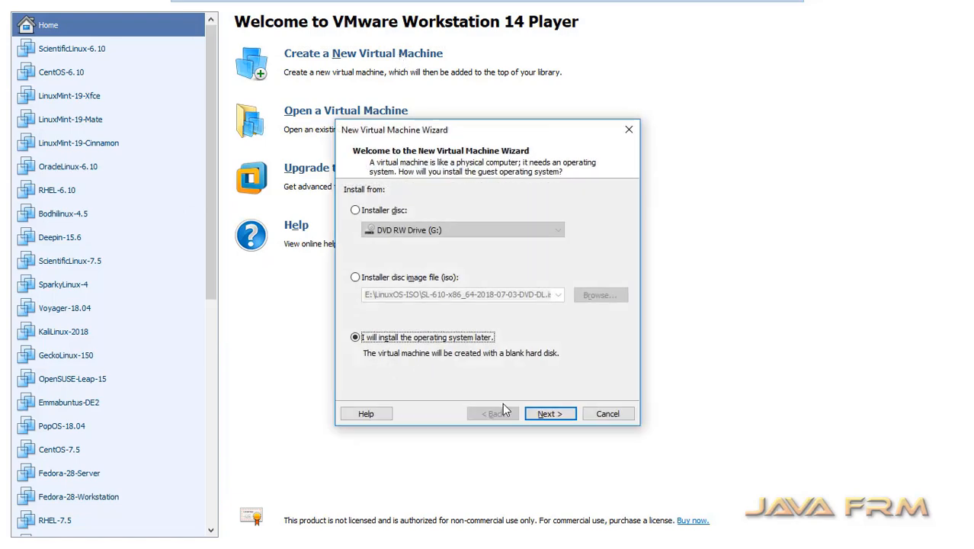
# - Choose the debian-9.5.0-amd64-DVD-1 image from the LinuxOS-ISO folder as the installer disc image
pyautogui.click(407, 280)
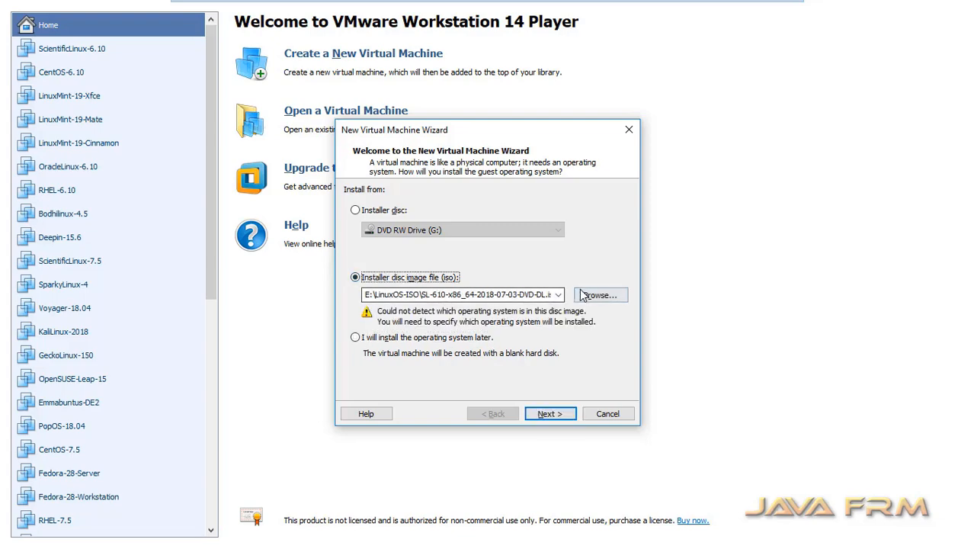
pyautogui.click(600, 295)
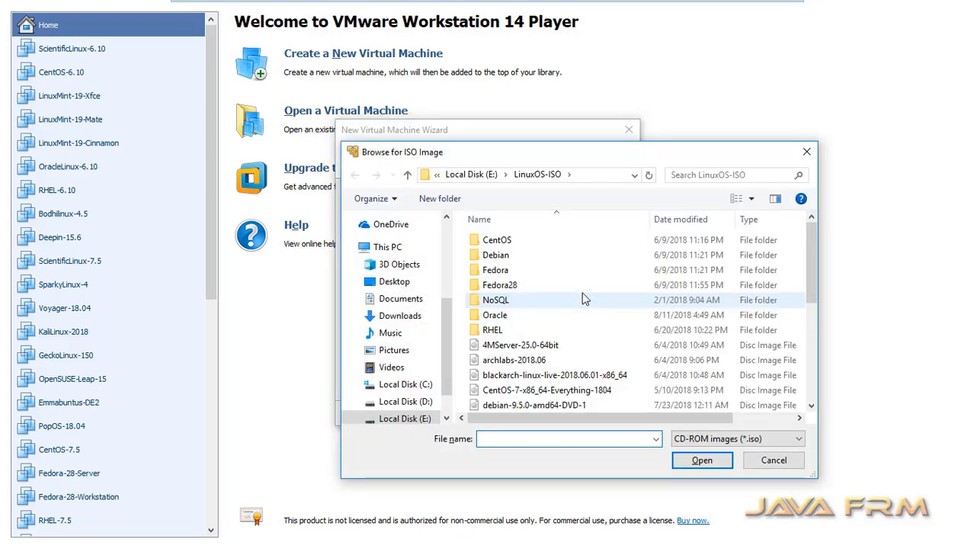
pyautogui.click(570, 406)
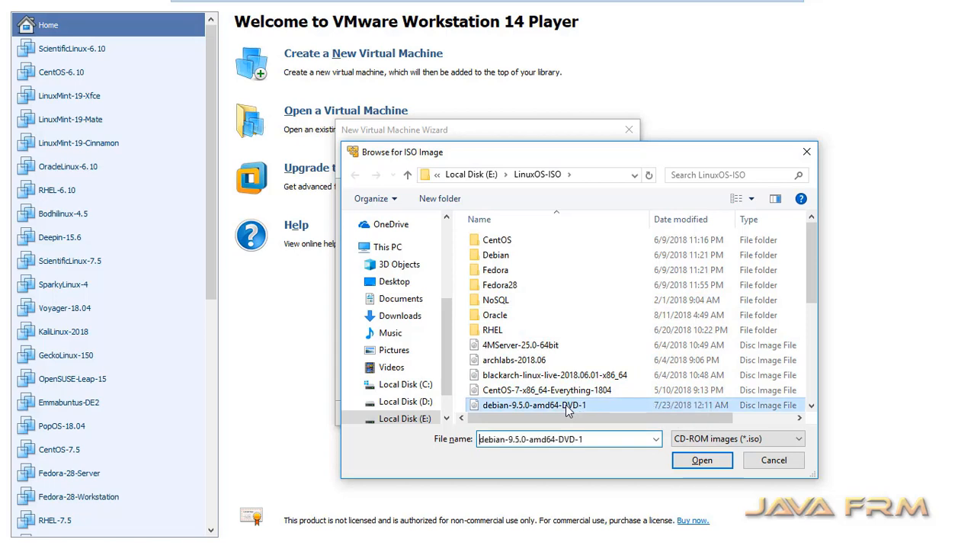
pyautogui.scroll(-1, 814, 399)
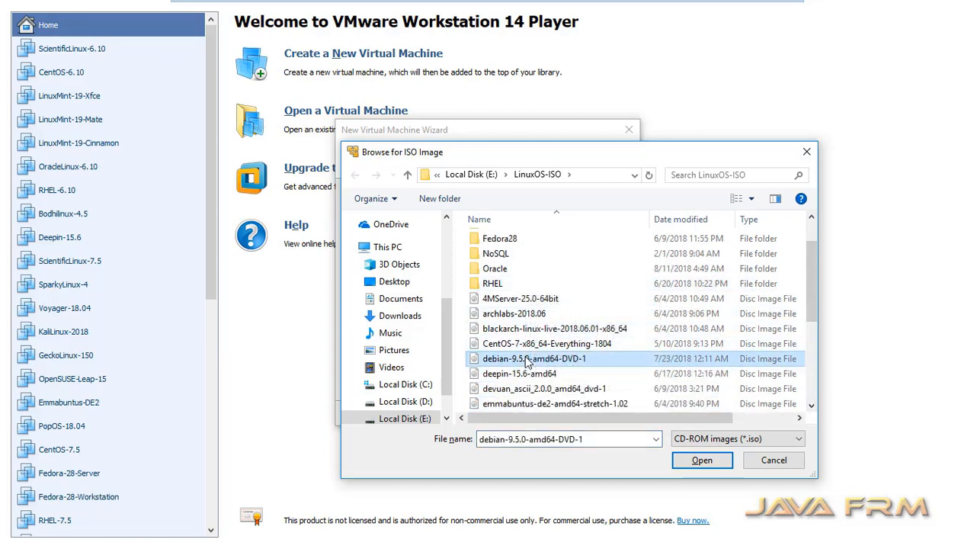
pyautogui.click(694, 462)
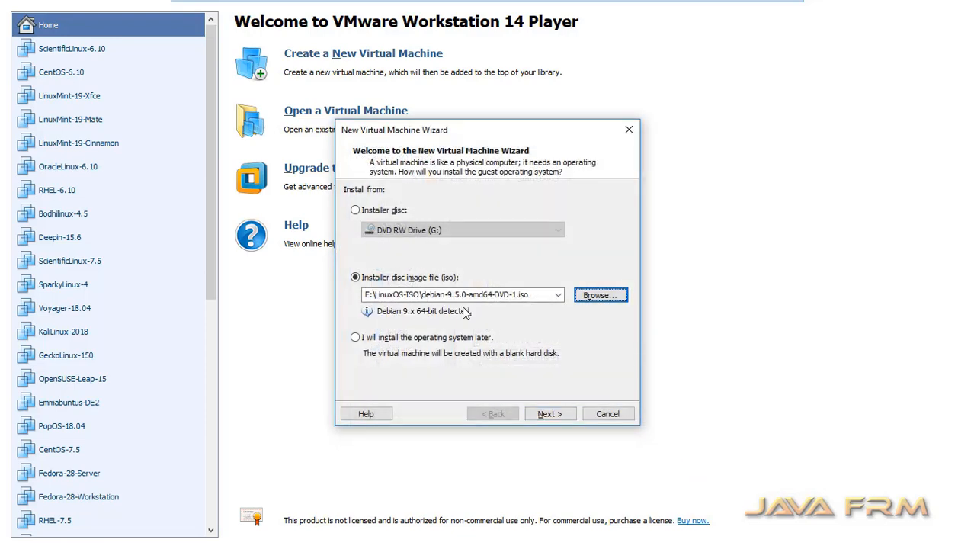
# - Choose to install the operating system later and set the guest system to Linux, version Debian 9.x 64-bit
pyautogui.click(385, 340)
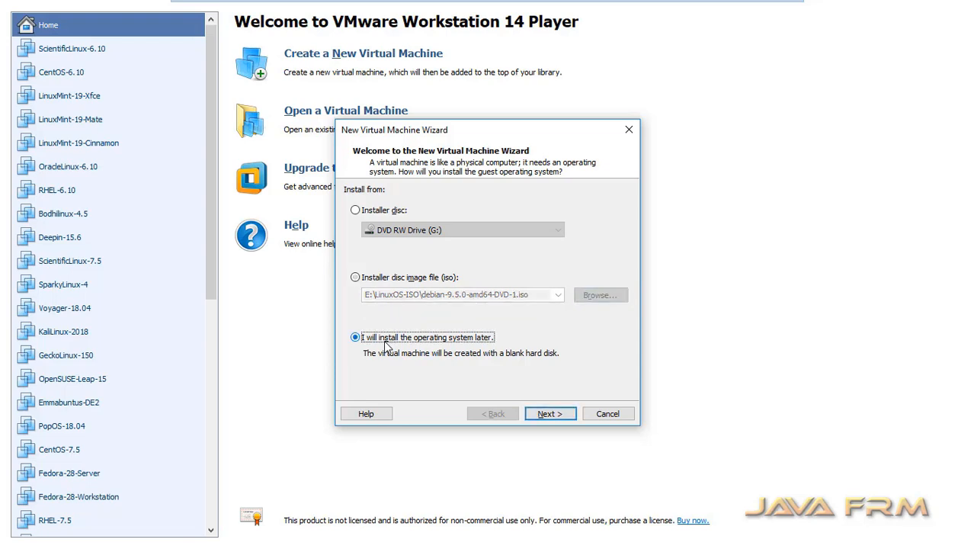
pyautogui.click(547, 417)
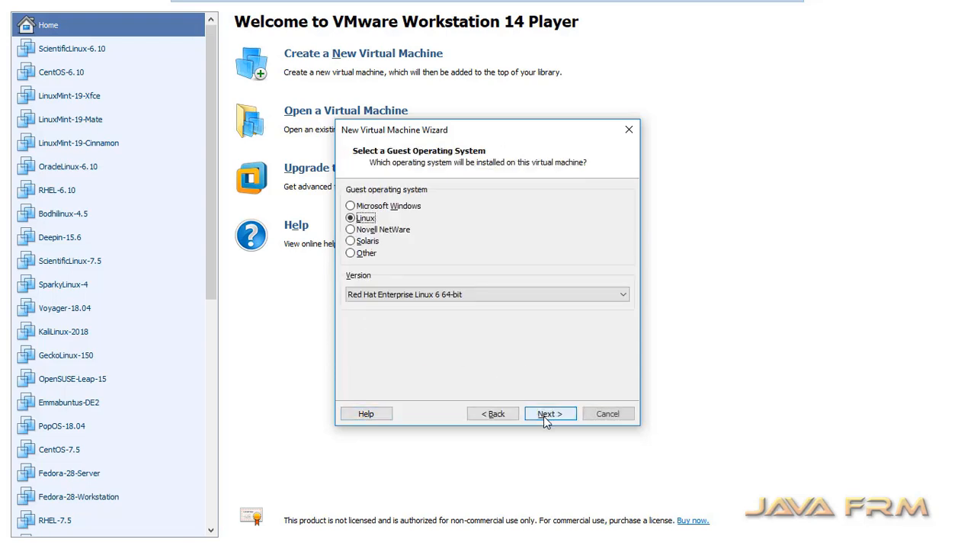
pyautogui.click(623, 295)
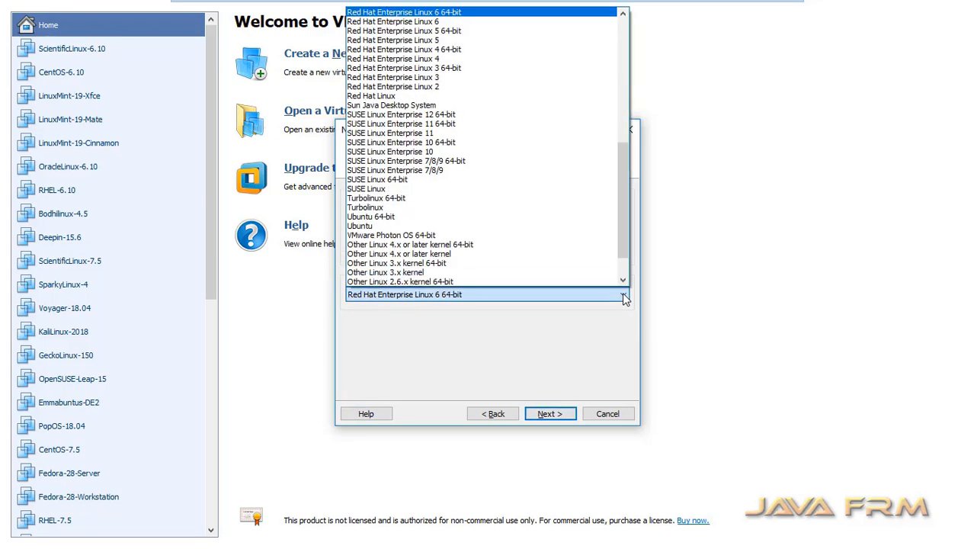
pyautogui.press('d')
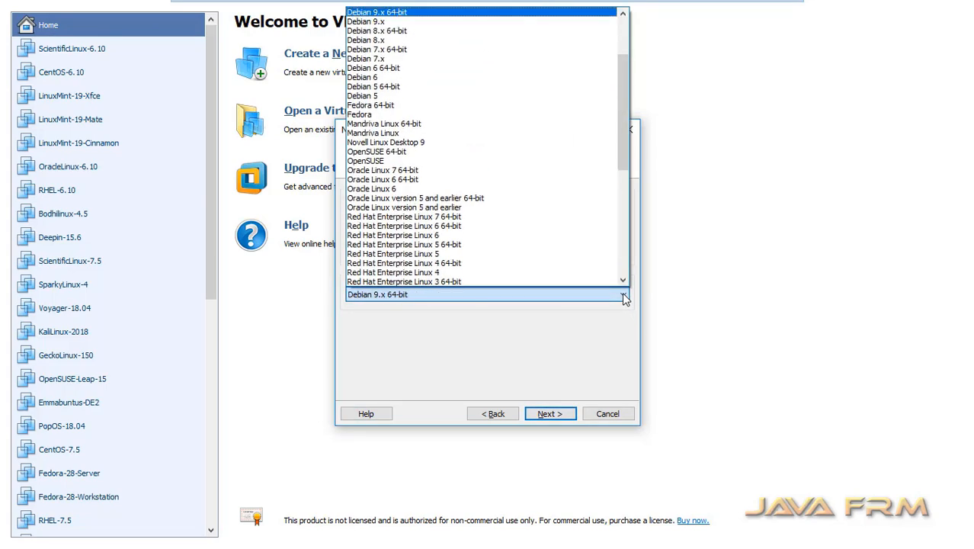
pyautogui.click(425, 15)
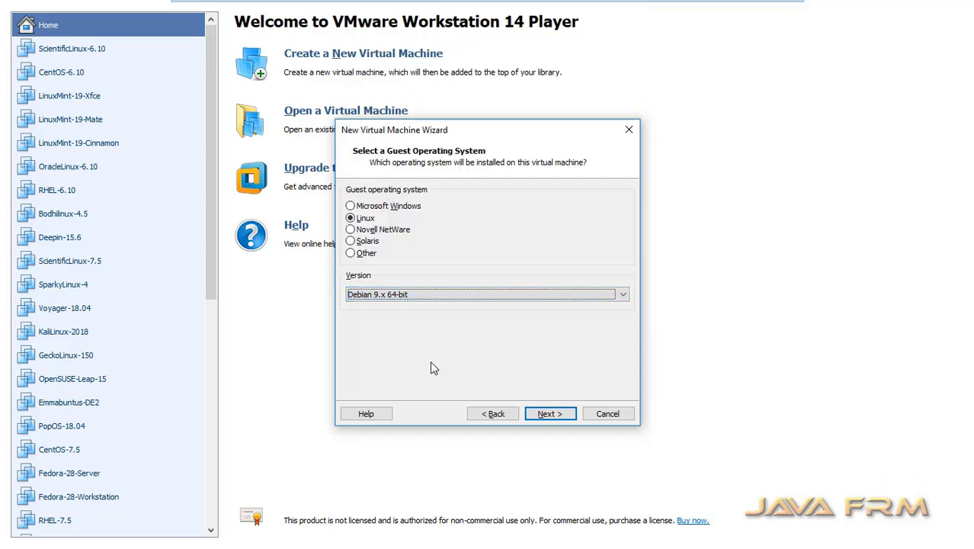
pyautogui.click(549, 414)
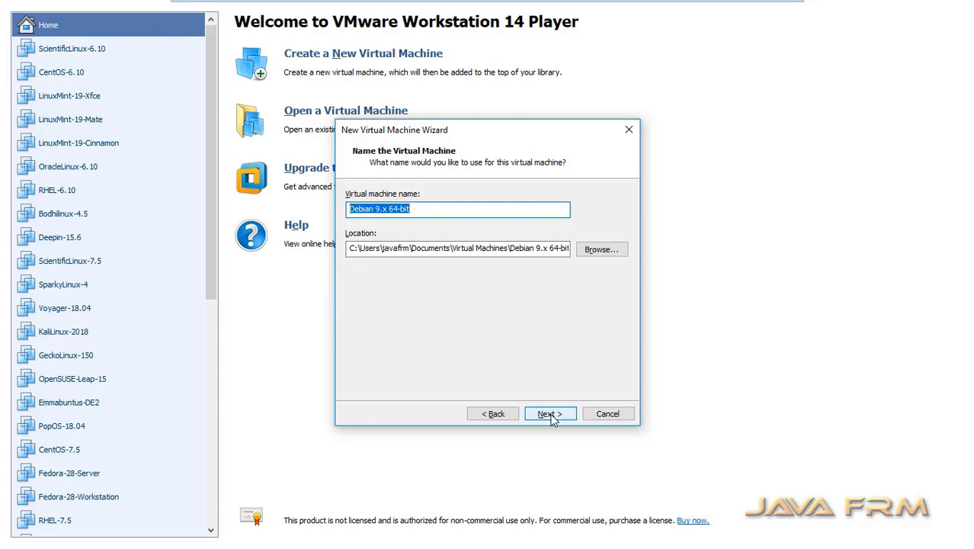
# - Name the virtual machine Debian-9.5 with location D:\Debian-9.5, and store its virtual disk as a single file
pyautogui.write('Debi')
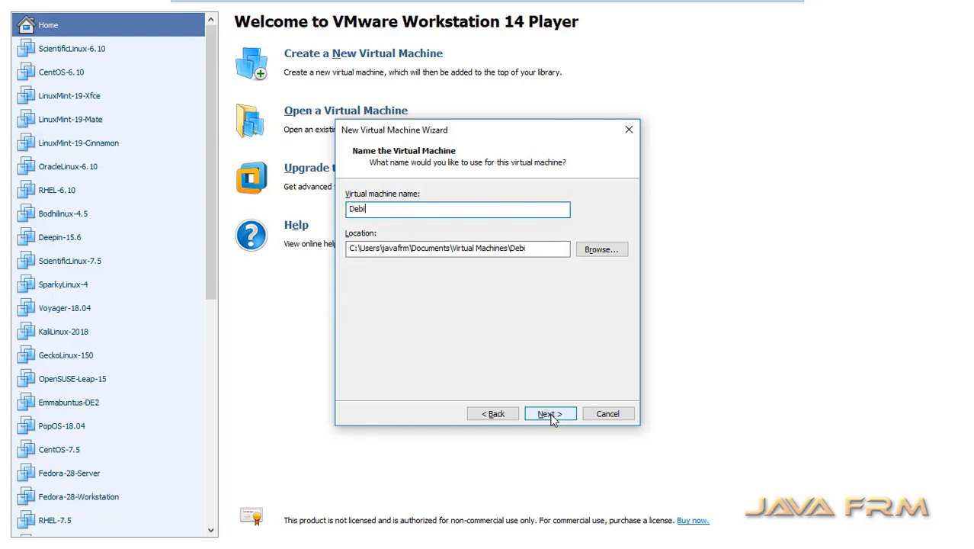
pyautogui.write('an-9.5')
pyautogui.press('Tab')
pyautogui.write('D:\\Debian-9.5')
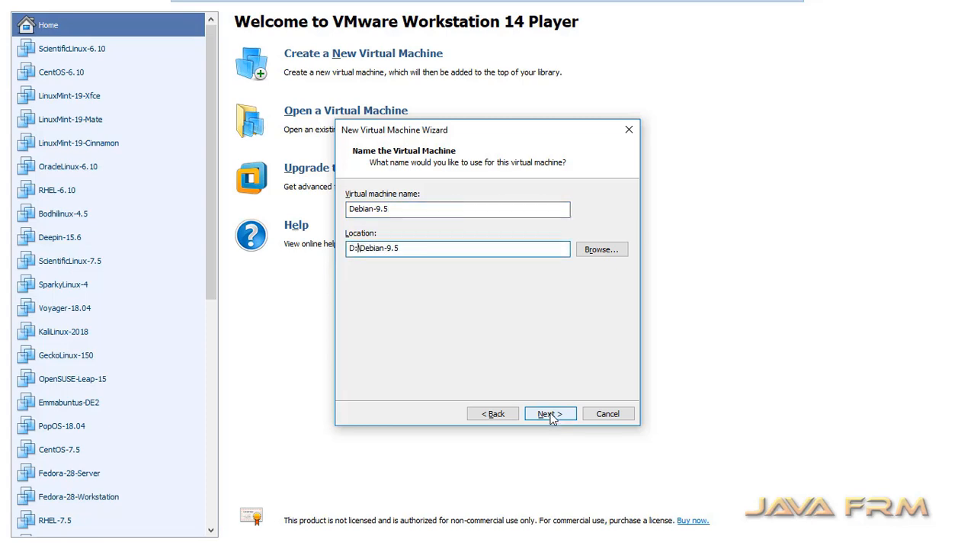
pyautogui.click(550, 414)
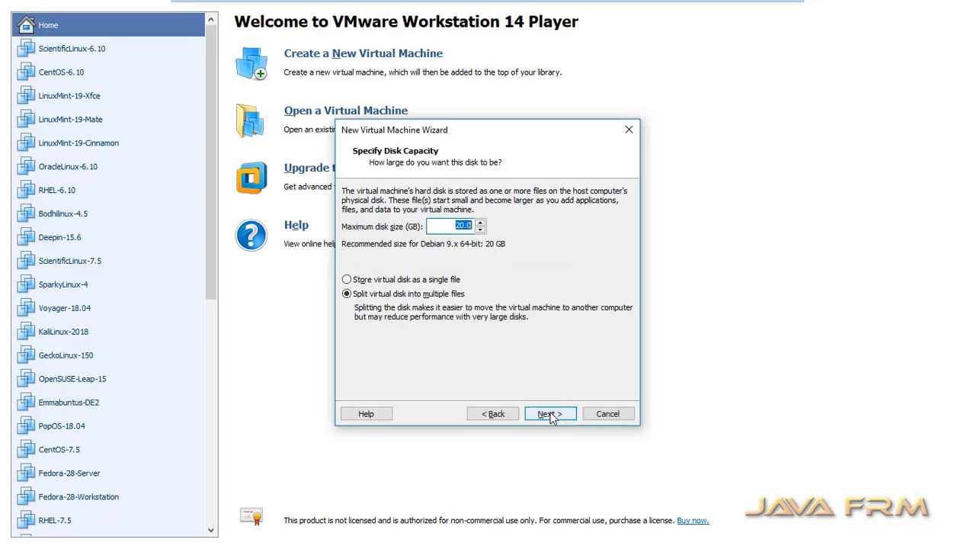
pyautogui.click(348, 280)
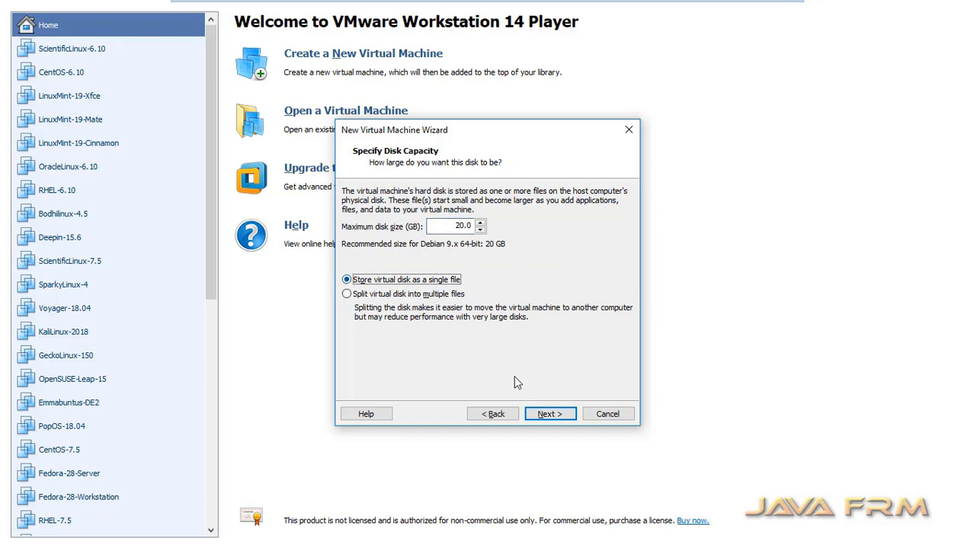
pyautogui.click(546, 413)
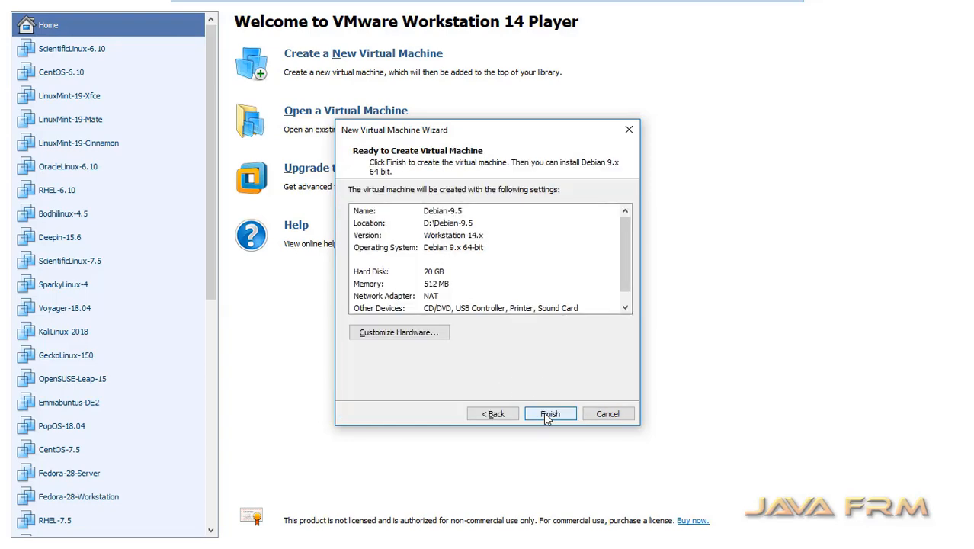
# - Customize the hardware by setting the virtual machine's memory to 3096 MB
pyautogui.click(424, 333)
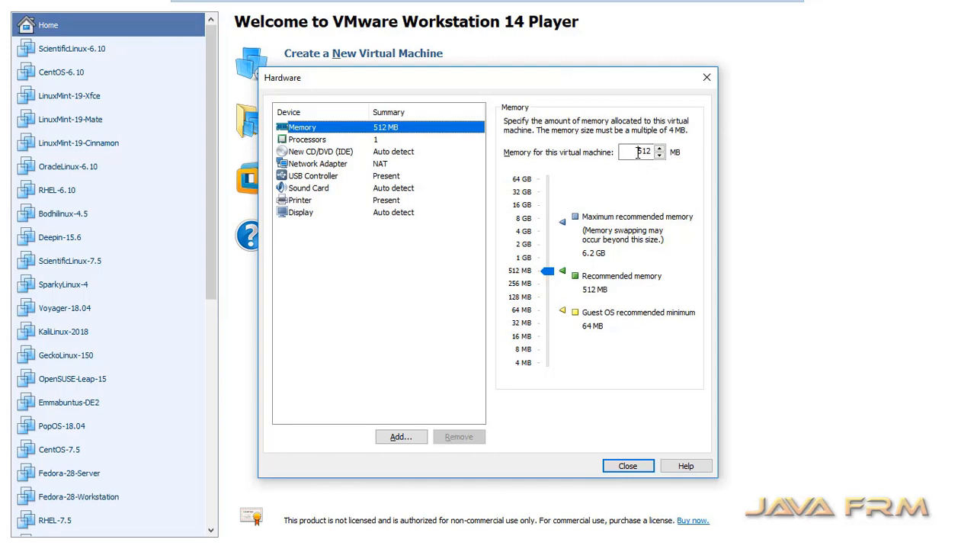
pyautogui.click(639, 153)
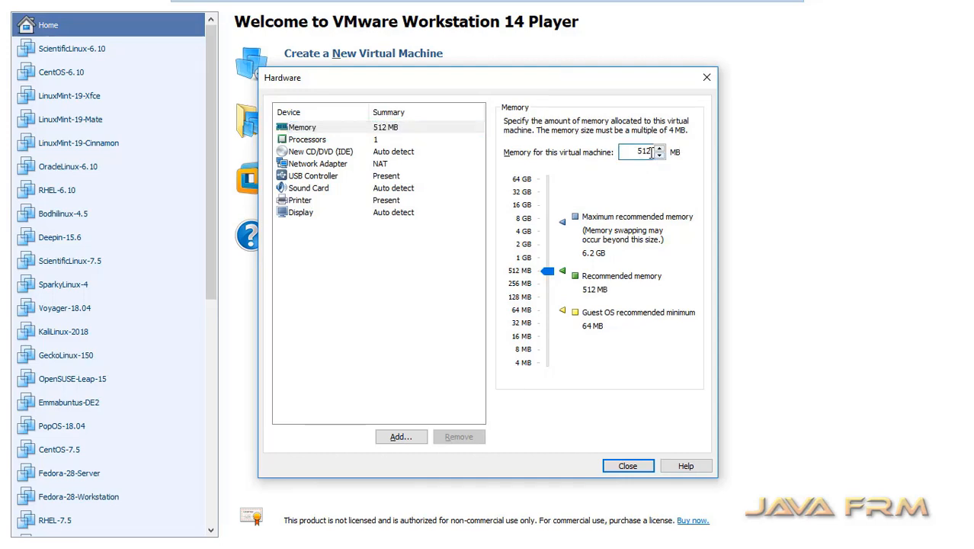
pyautogui.press('BackSpace')
pyautogui.press('BackSpace')
pyautogui.press('BackSpace')
pyautogui.write('20')
pyautogui.press('BackSpace')
pyautogui.press('BackSpace')
pyautogui.write('3096')
# - Set the processor cores to 4 and enable virtualization of Intel VT-x/EPT or AMD-V/RVI and of IOMMU
pyautogui.click(294, 140)
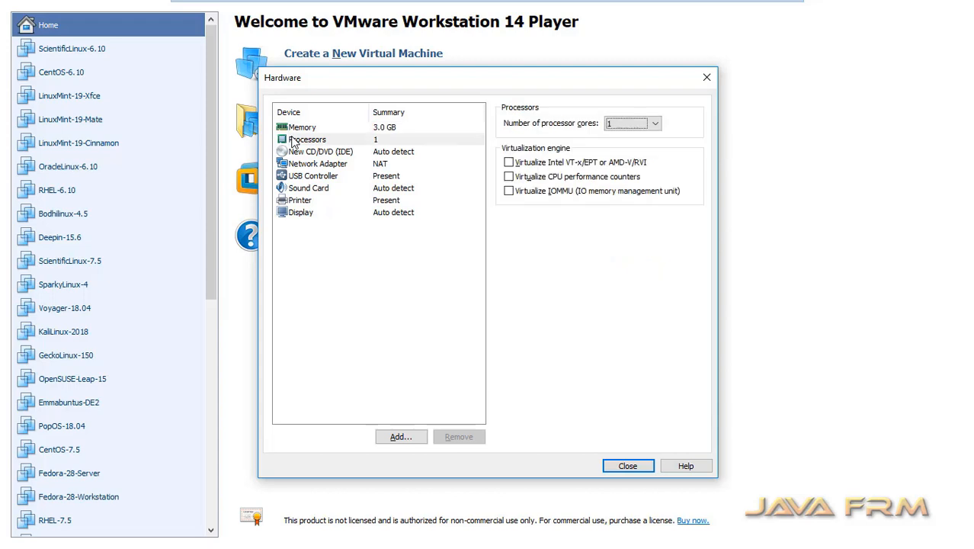
pyautogui.click(613, 124)
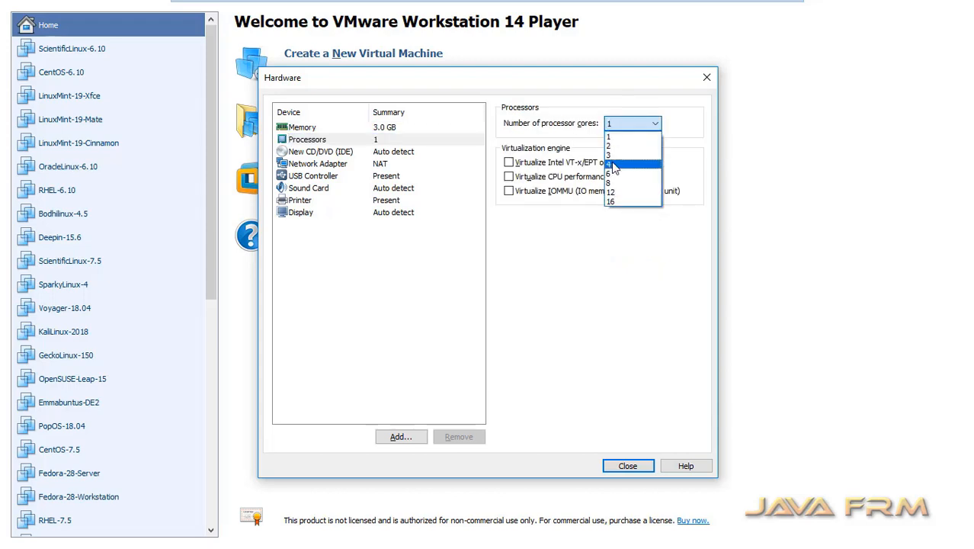
pyautogui.click(612, 163)
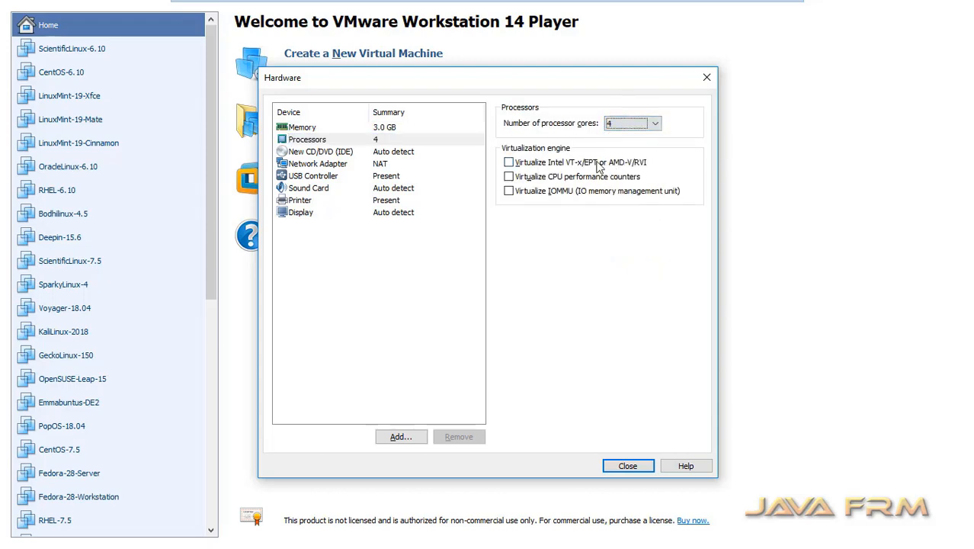
pyautogui.click(509, 164)
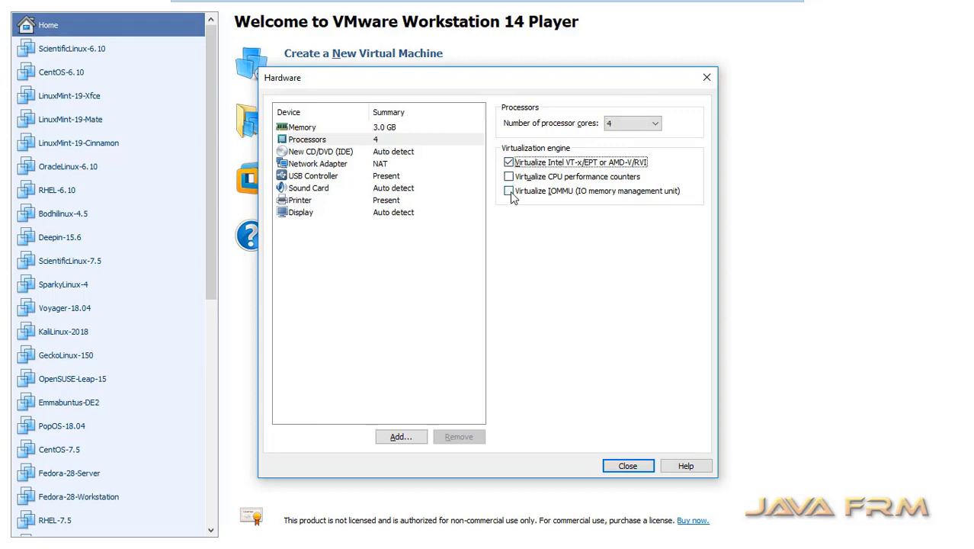
pyautogui.click(509, 192)
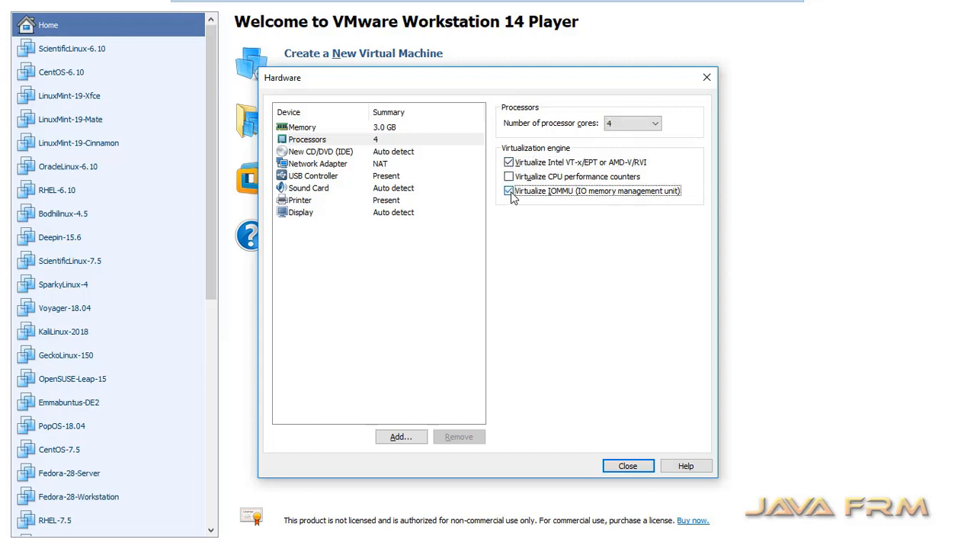
# - Connect the virtual CD/DVD drive to the debian-9.5.0-amd64-DVD-1 ISO image and close the hardware settings
pyautogui.click(382, 153)
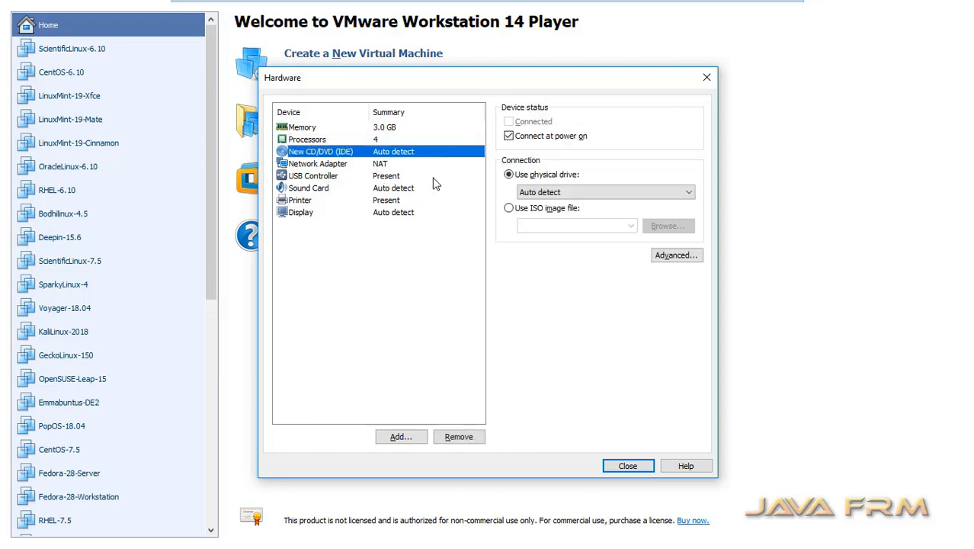
pyautogui.click(509, 208)
pyautogui.click(665, 227)
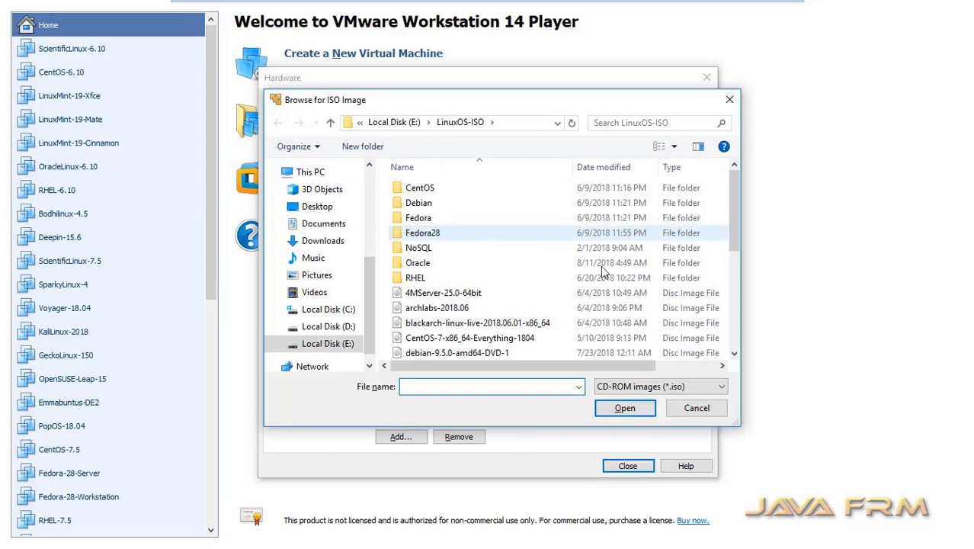
pyautogui.click(462, 355)
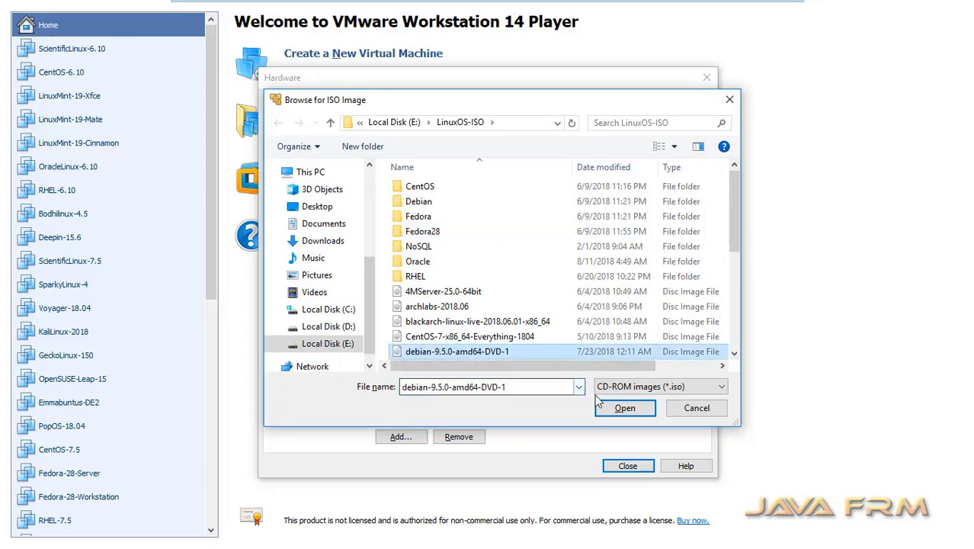
pyautogui.click(624, 409)
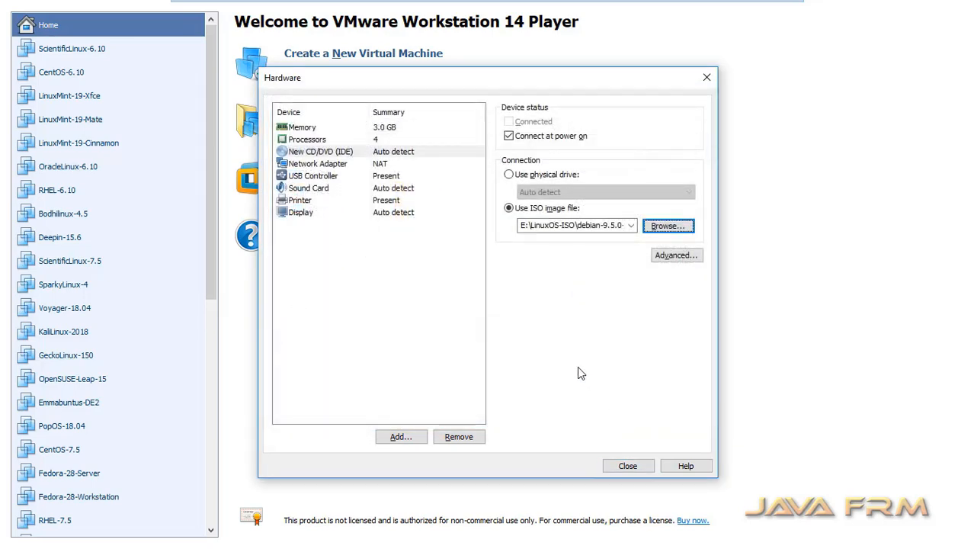
pyautogui.click(623, 464)
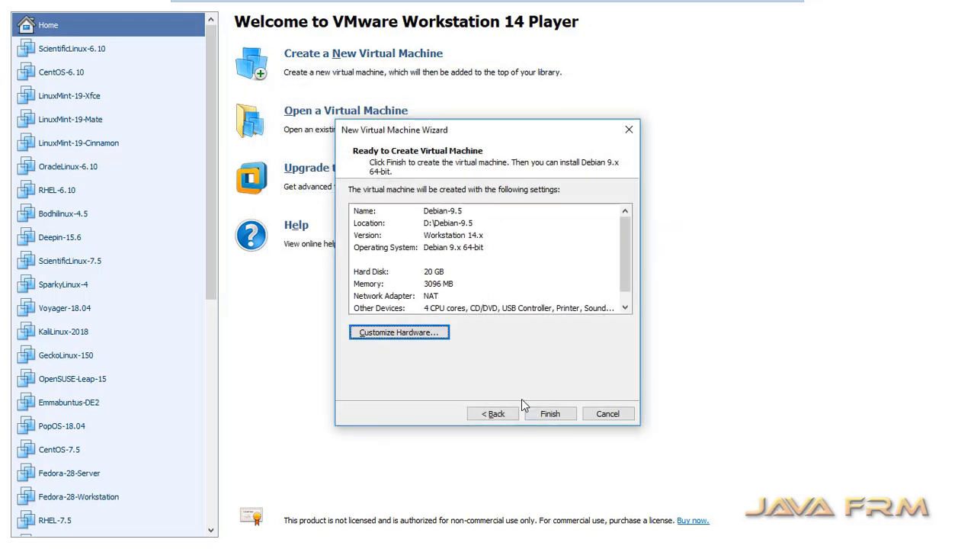
# - Finish creating the Debian-9.5 virtual machine and power it on, dismissing the removable devices hint
pyautogui.click(544, 414)
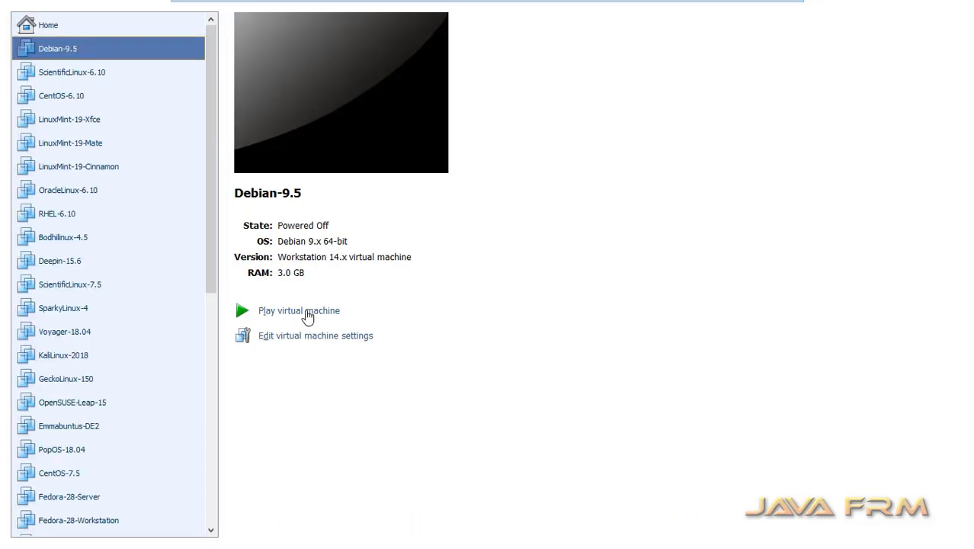
pyautogui.click(312, 312)
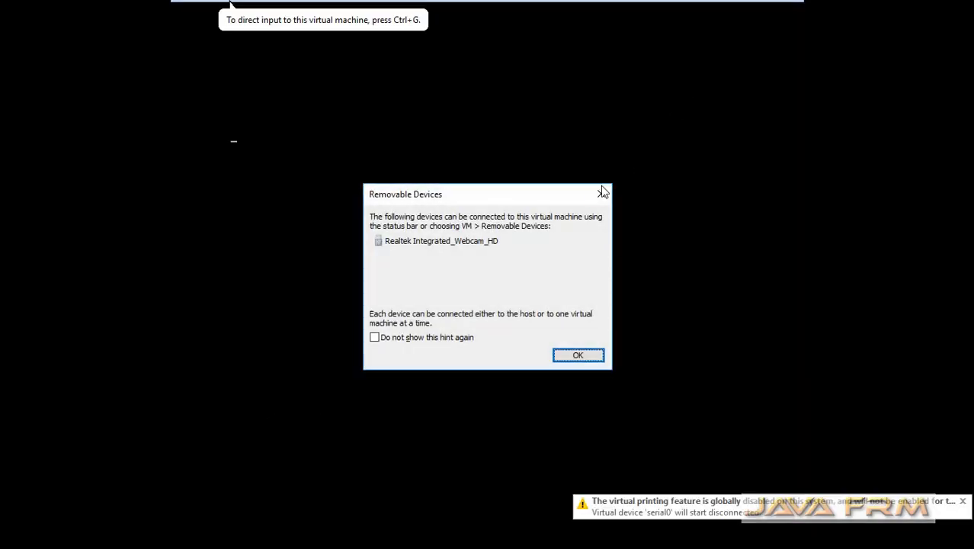
pyautogui.click(600, 194)
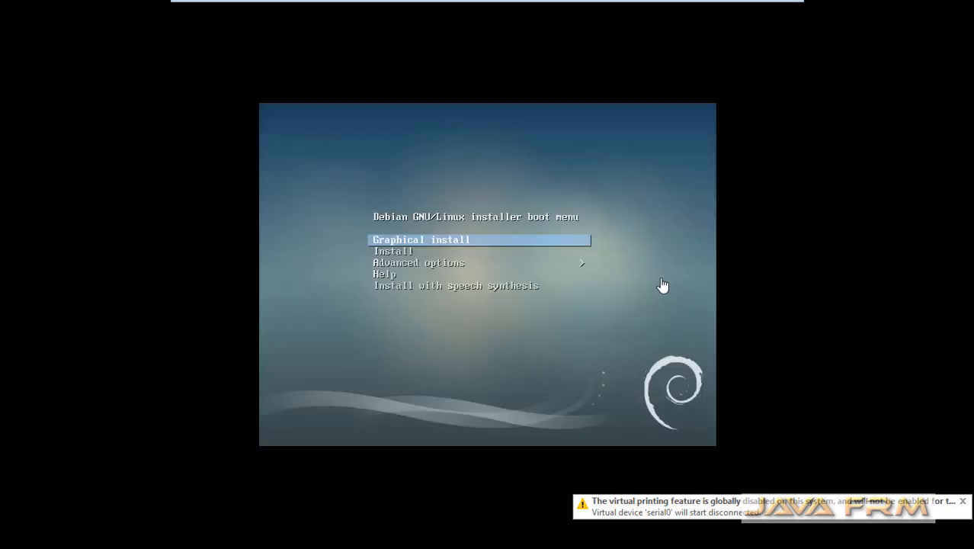
# - Start the Debian graphical install and accept English as the installation language
pyautogui.click(598, 385)
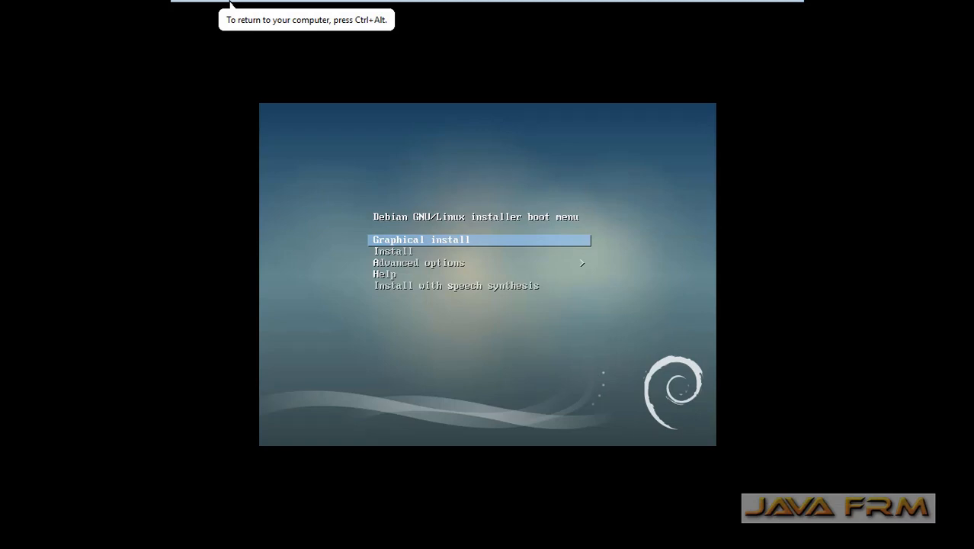
pyautogui.press('Return')
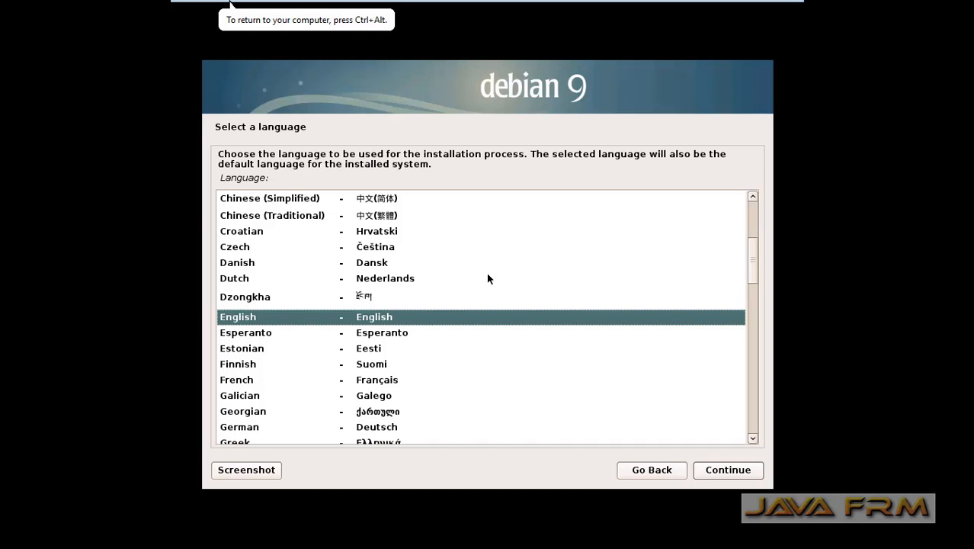
pyautogui.click(716, 472)
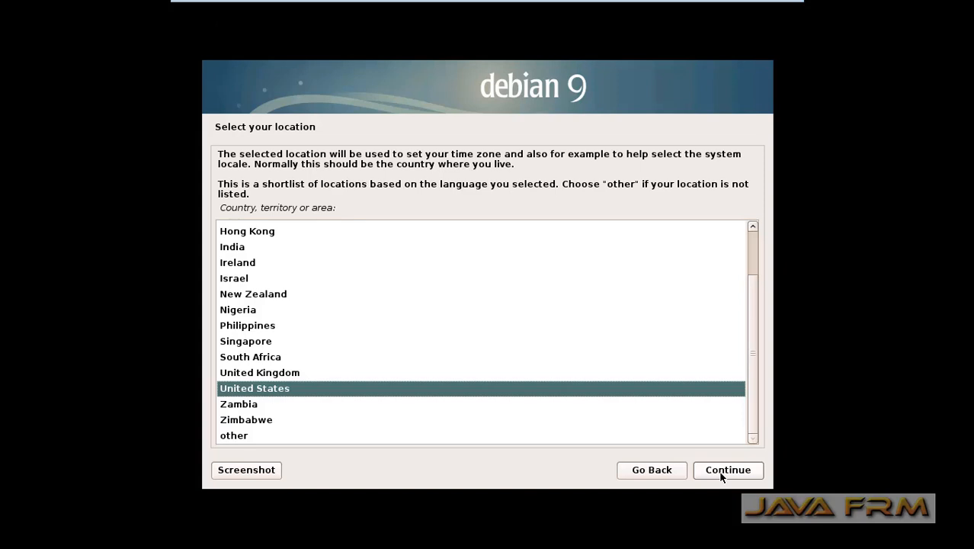
# - Select India as the location and configure the network with the hostname debian95 and an empty domain name
pyautogui.click(231, 252)
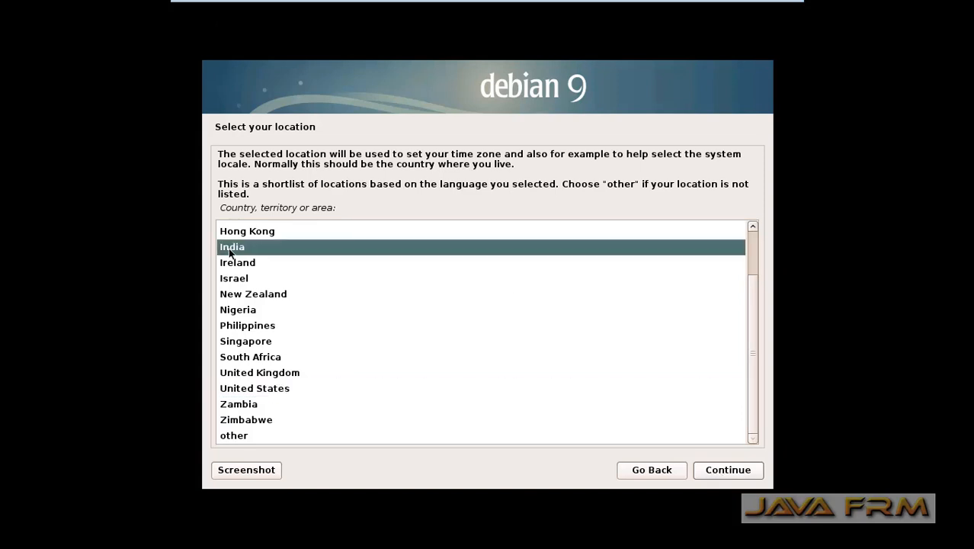
pyautogui.click(728, 470)
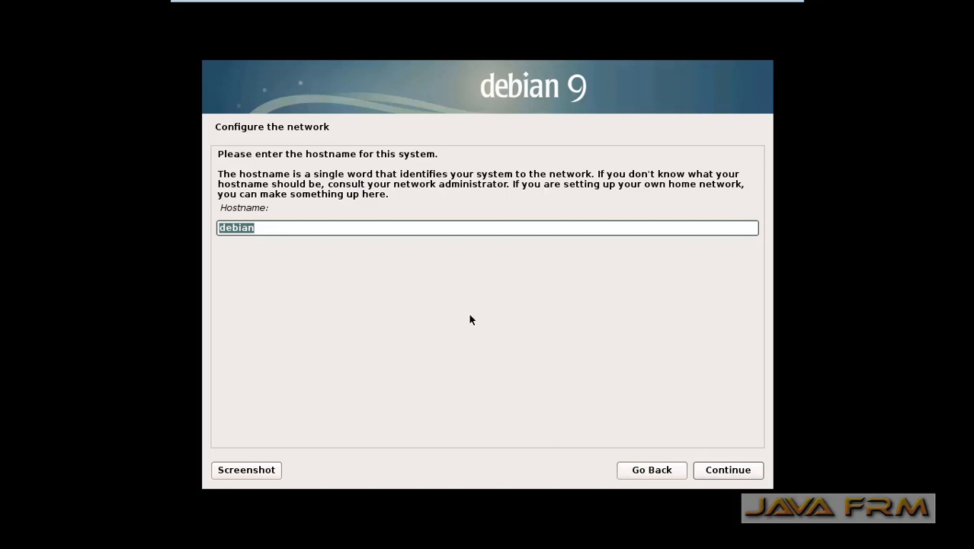
pyautogui.click(317, 226)
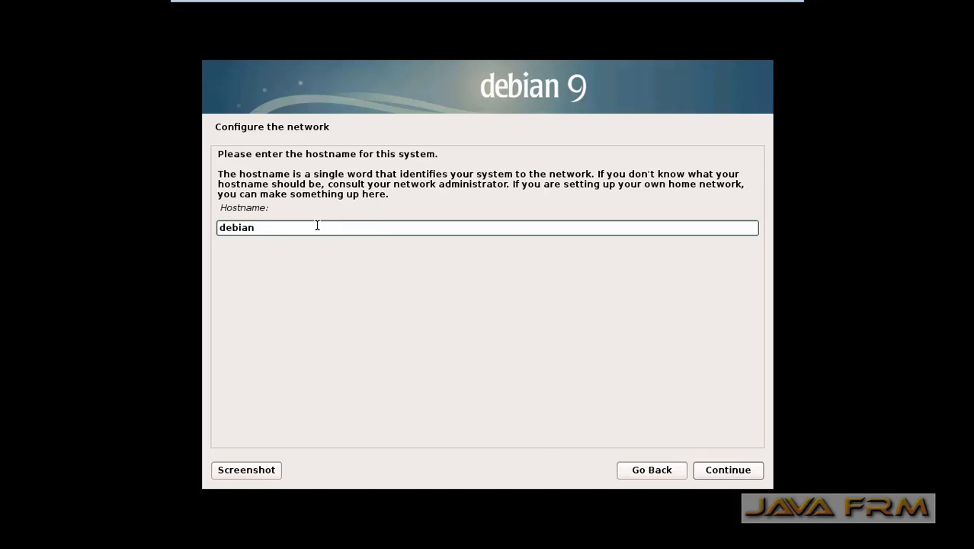
pyautogui.write('95')
pyautogui.click(709, 473)
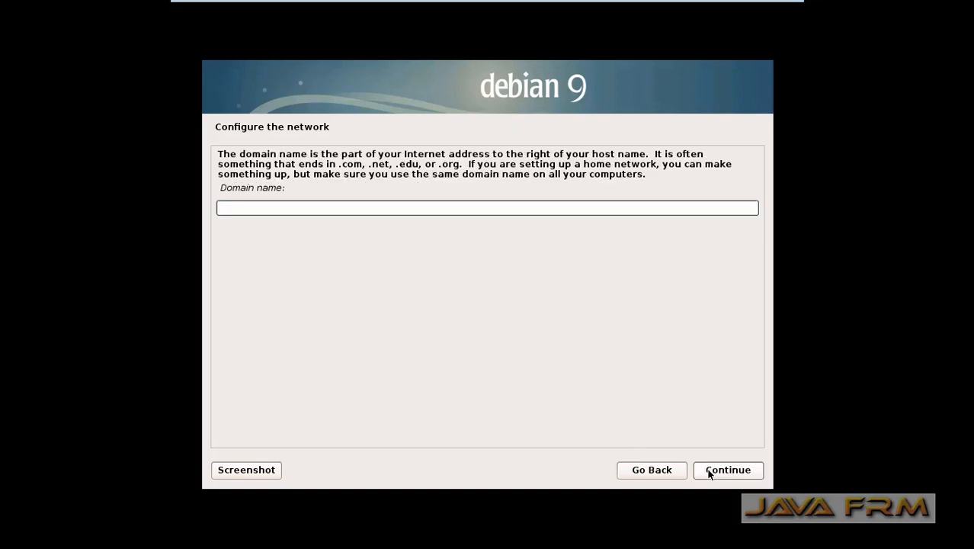
pyautogui.click(710, 473)
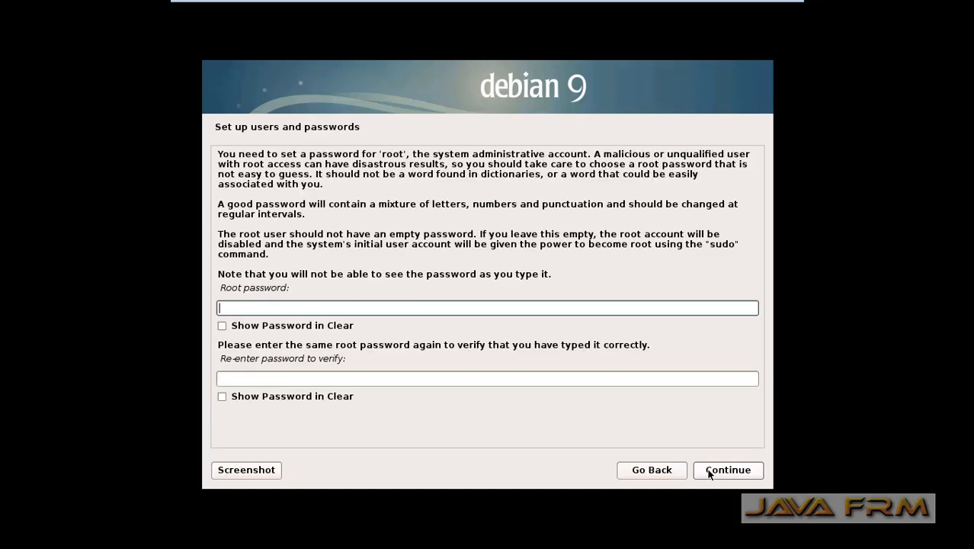
# - Set the root password, enter it again for verification, and continue to the new user's setup
pyautogui.write('**********')
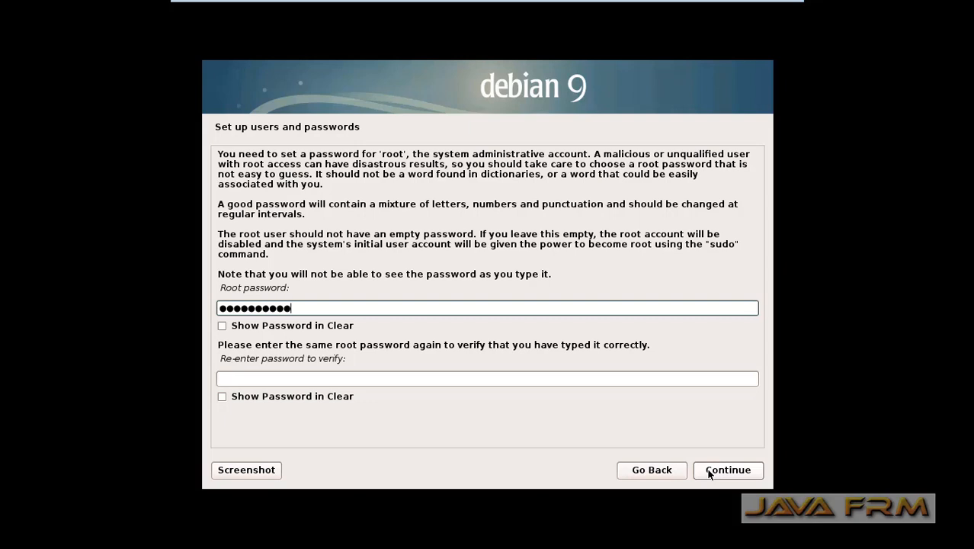
pyautogui.press('Tab')
pyautogui.press('Tab')
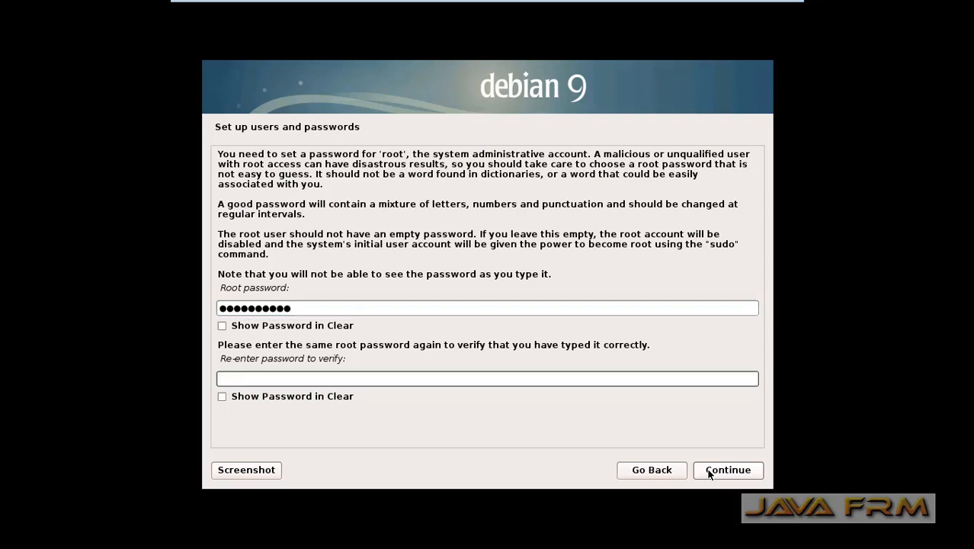
pyautogui.write('**********')
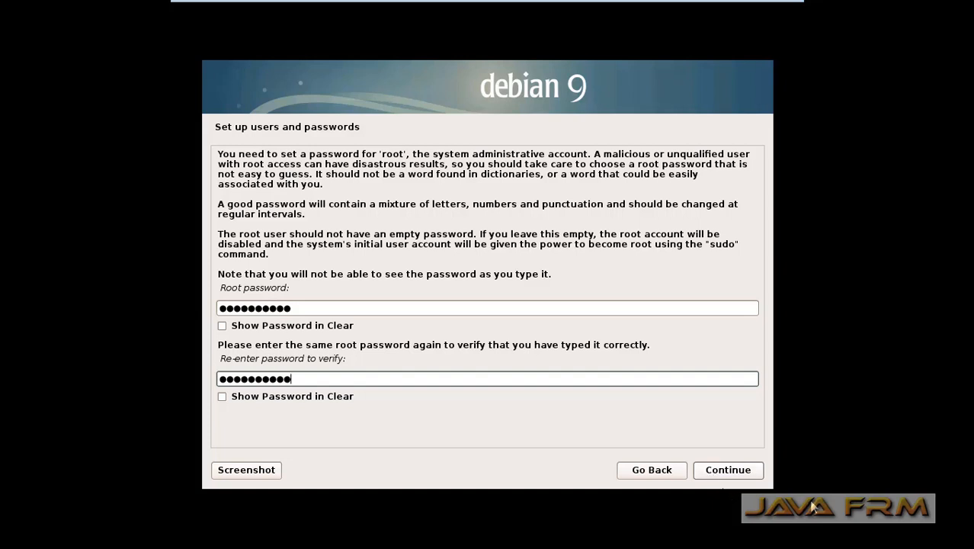
pyautogui.click(755, 472)
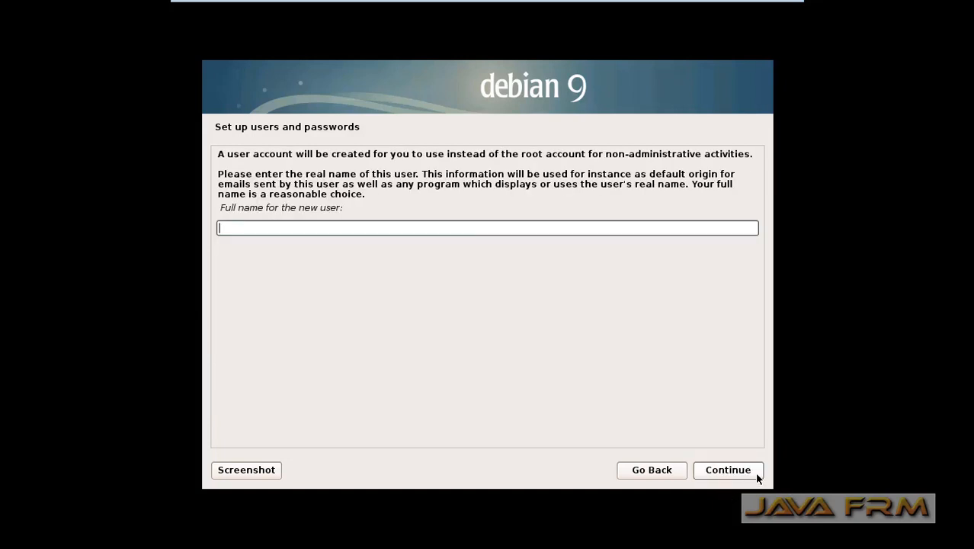
# - Enter the new user's full name and accept the suggested username for the account
pyautogui.write('ramanathan')
pyautogui.click(754, 470)
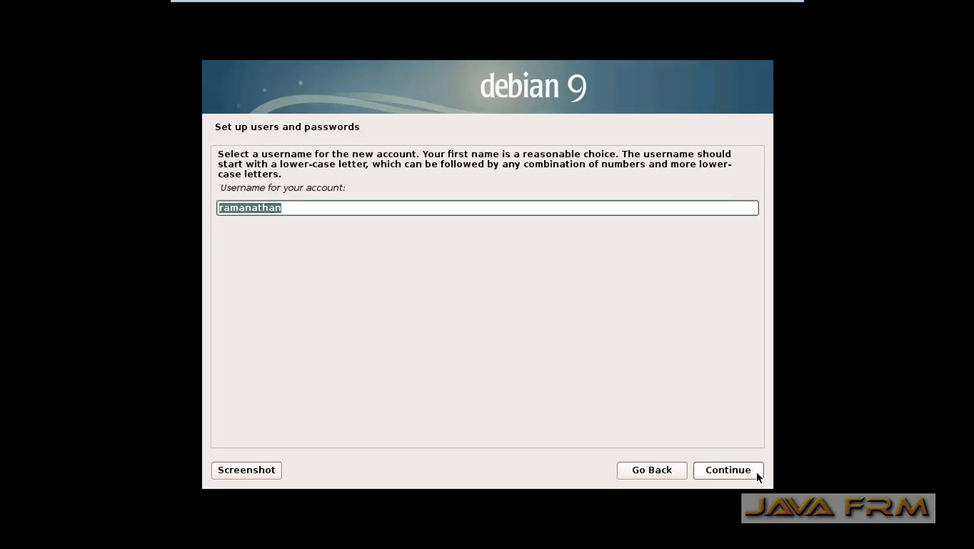
pyautogui.click(758, 473)
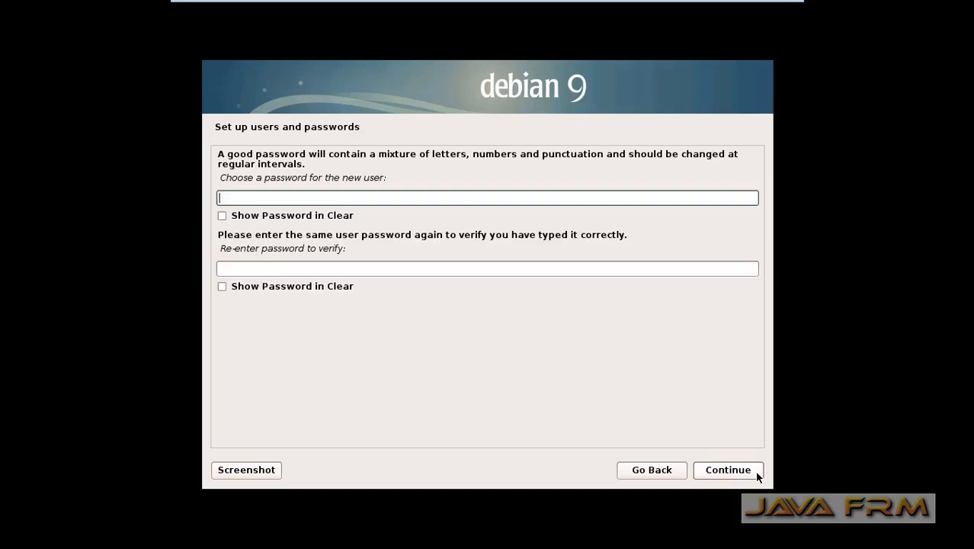
# - Set the new user's account password, re-enter it to verify, and continue to disk partitioning
pyautogui.write('●●●●●●●●●●●')
pyautogui.press('Tab')
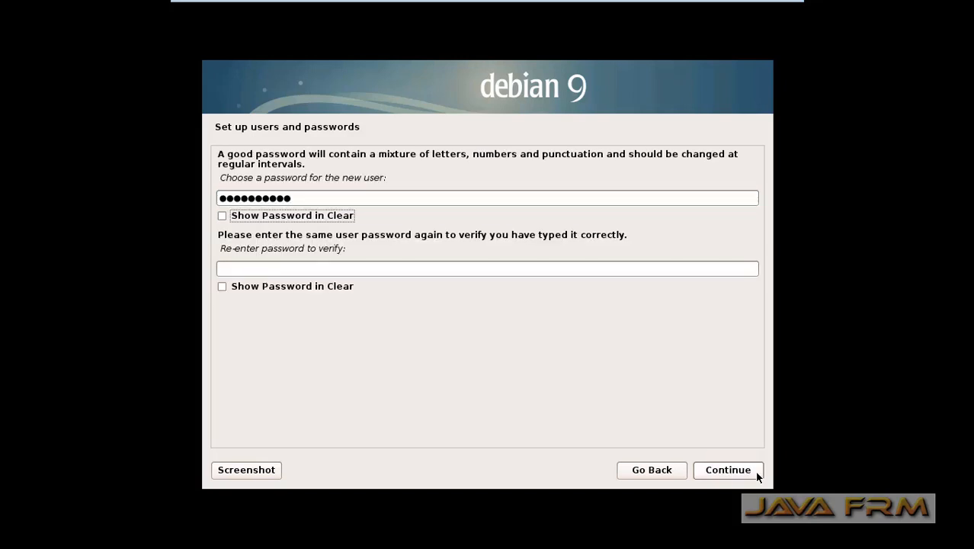
pyautogui.press('Tab')
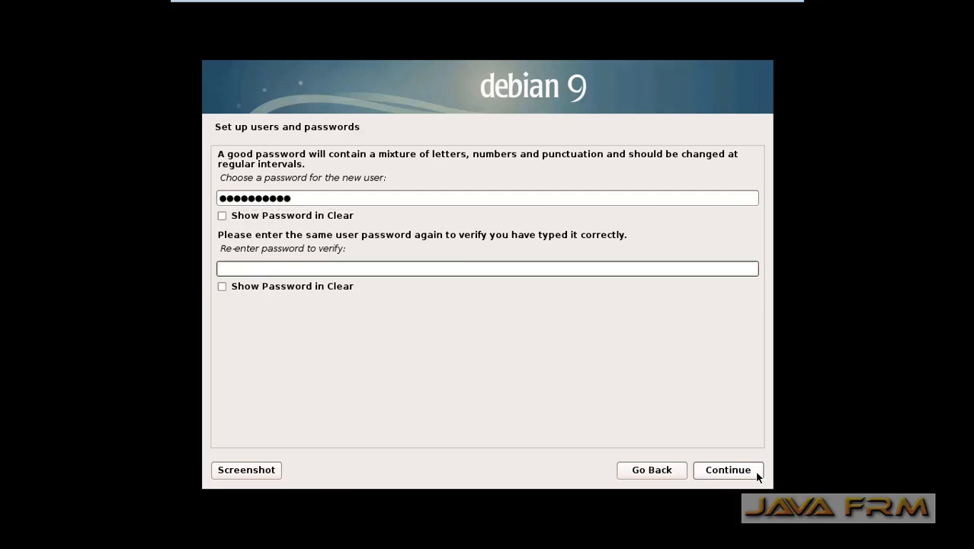
pyautogui.write('●●●●●●●●●●')
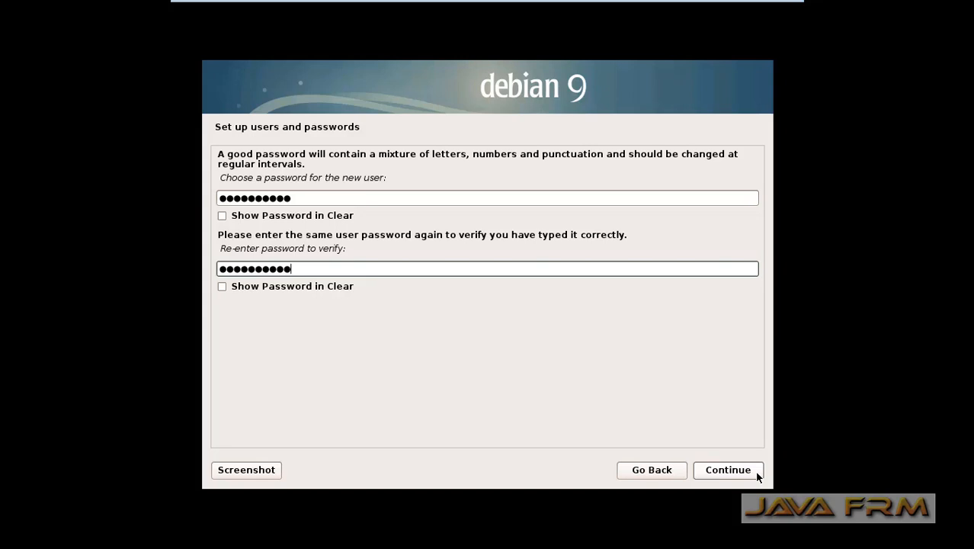
pyautogui.click(741, 471)
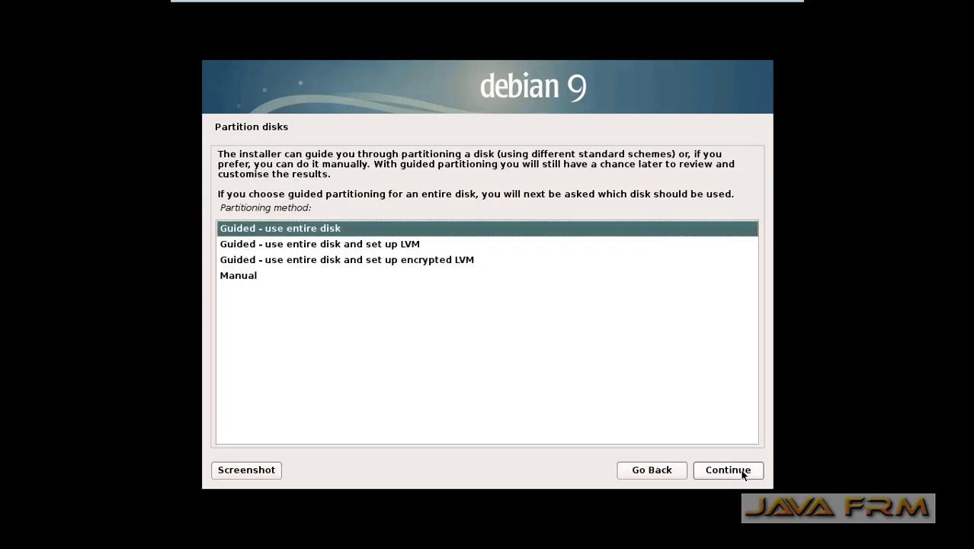
# - Partition the entire SCSI1 (sda) disk with the guided method and all files in one partition, and choose to write the changes to disk
pyautogui.click(741, 472)
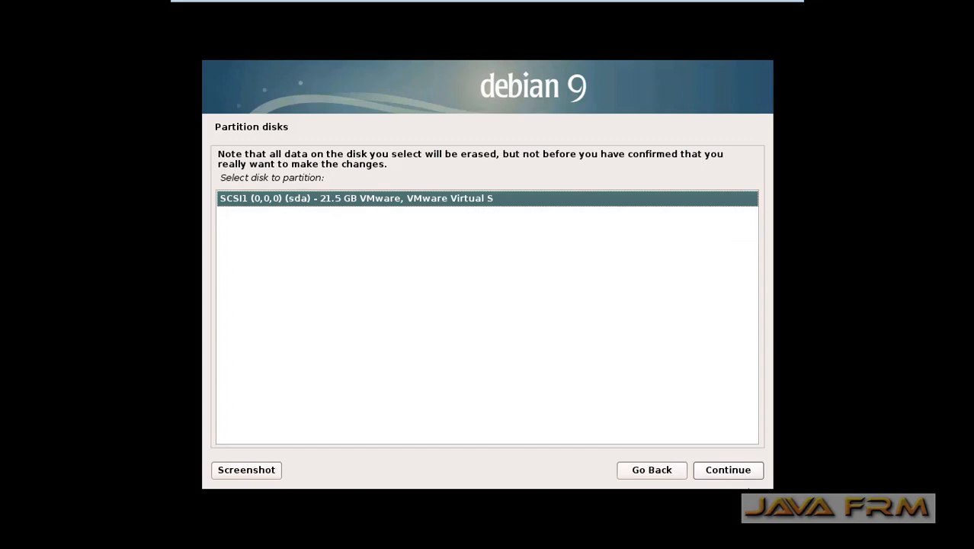
pyautogui.click(745, 469)
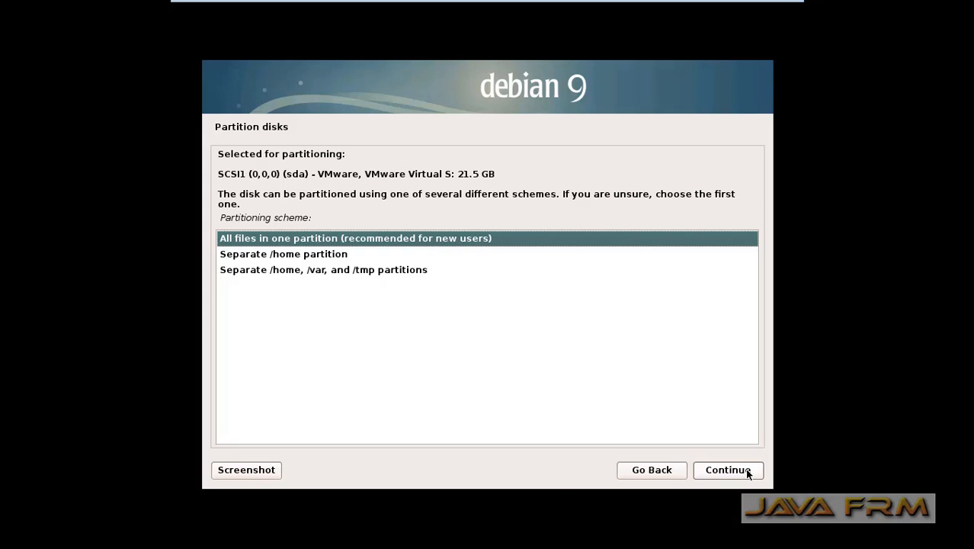
pyautogui.click(746, 471)
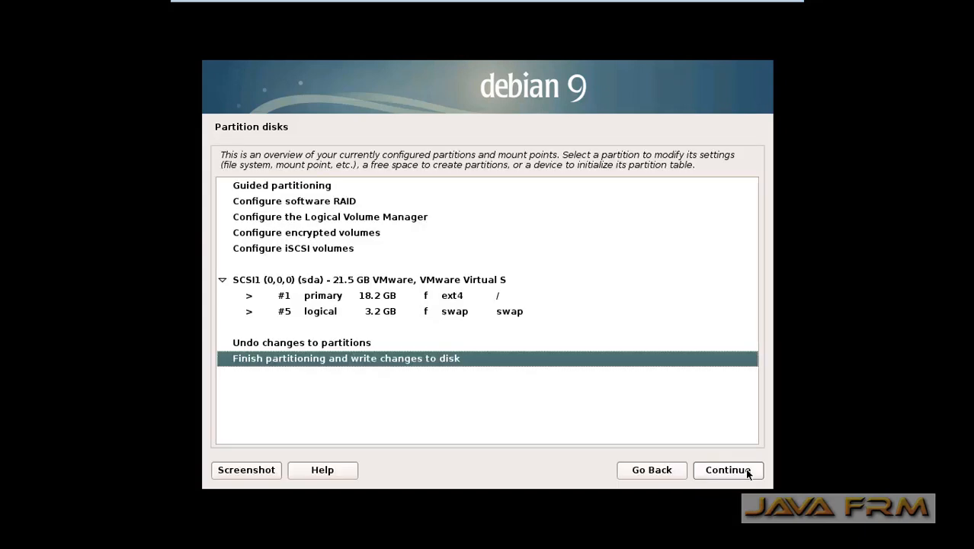
pyautogui.click(738, 471)
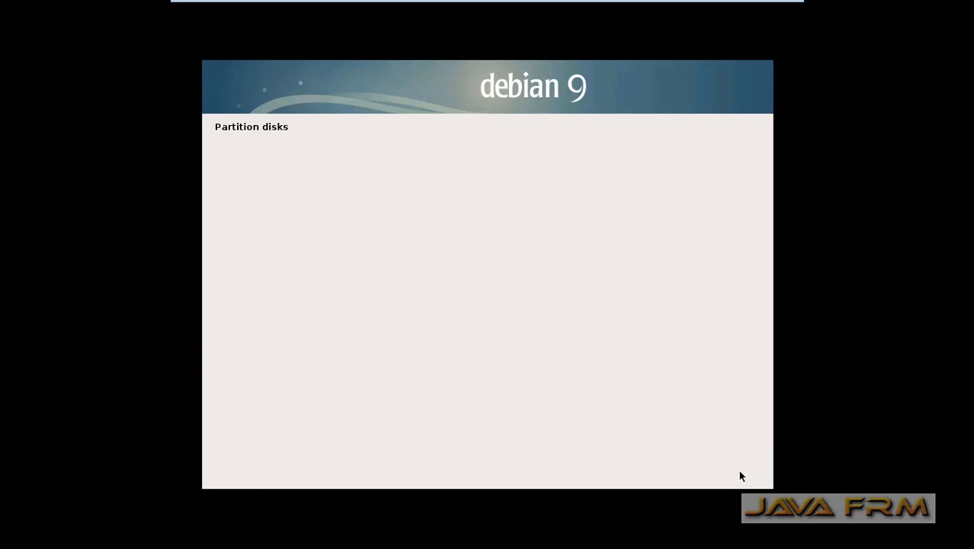